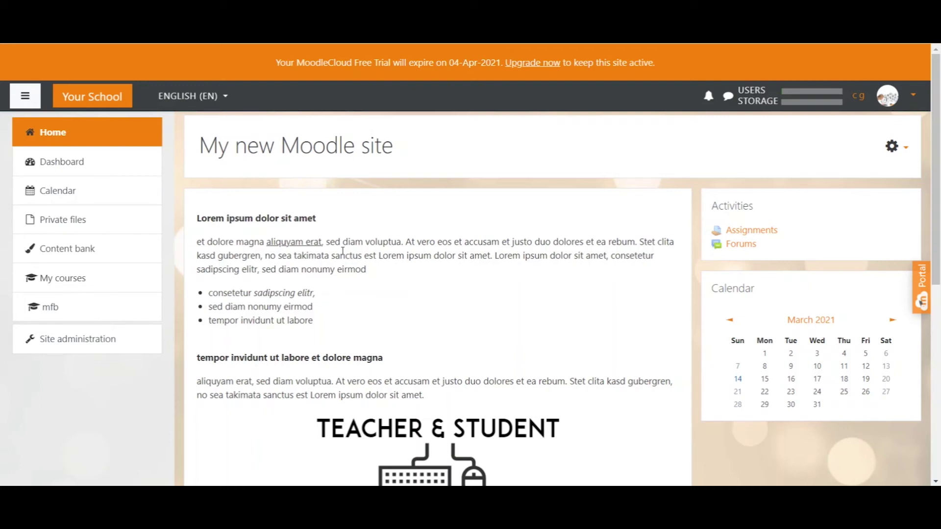
- Go to Site administration > Users > Cohorts to list the system cohorts
click(46, 339)
click(316, 308)
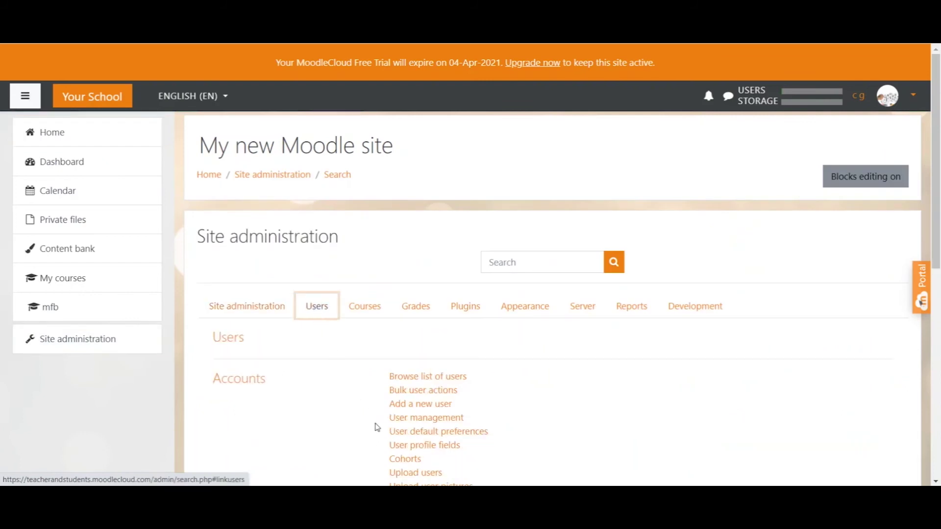
click(397, 461)
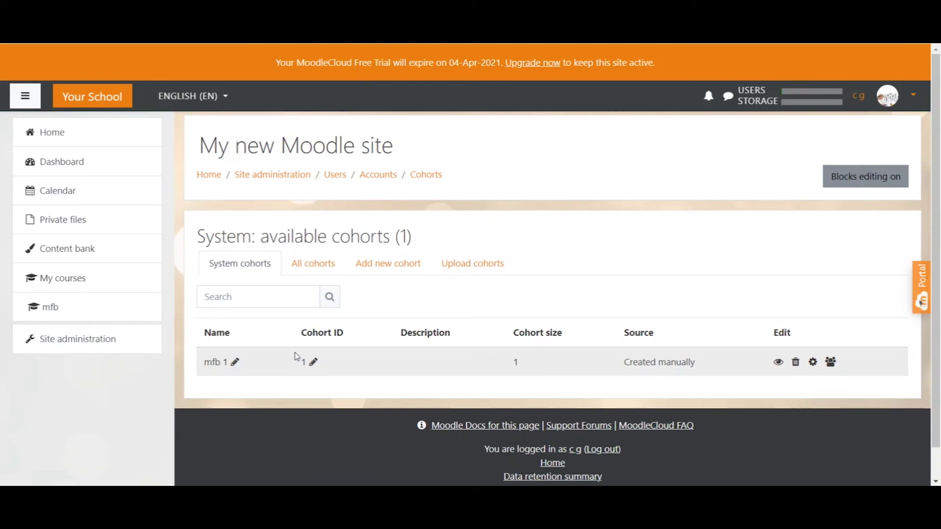
- Start a new cohort in the System context, named 'Jan 3023'
click(396, 270)
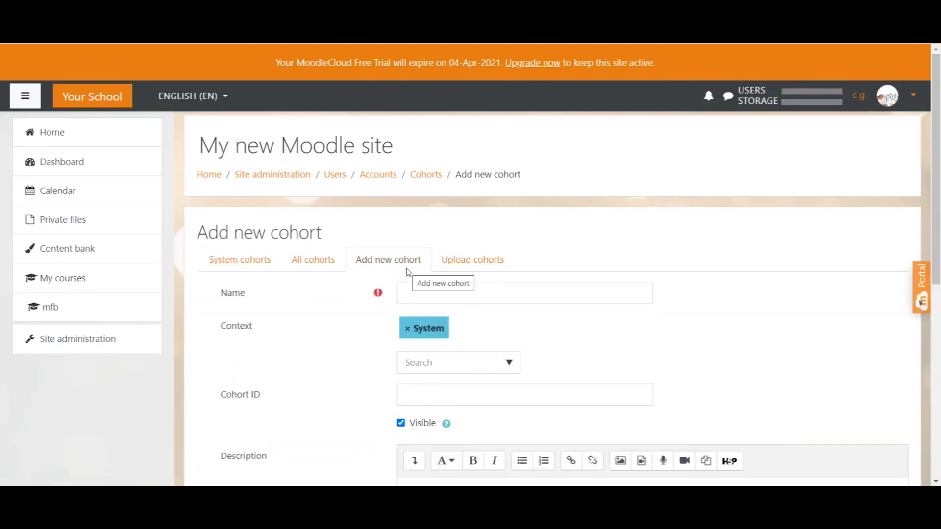
click(407, 292)
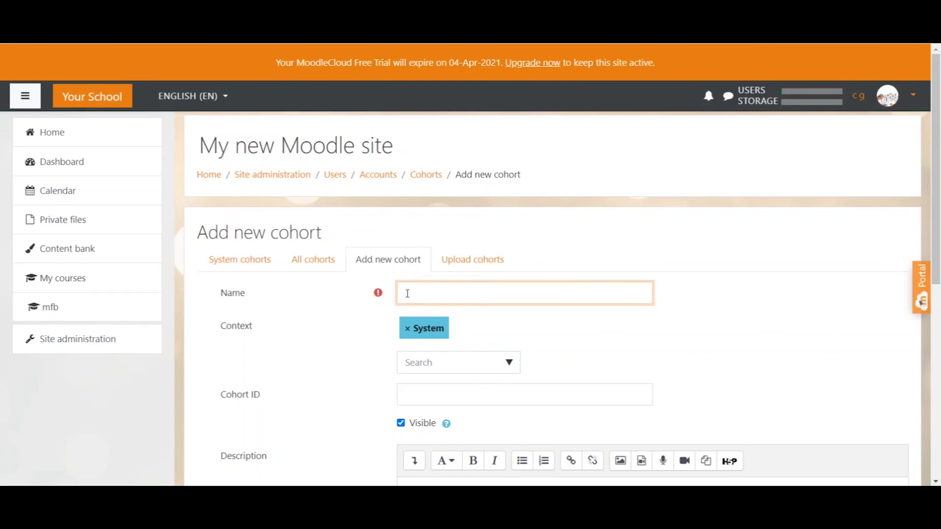
text(Jan 3023)
drag(214, 325, 248, 326)
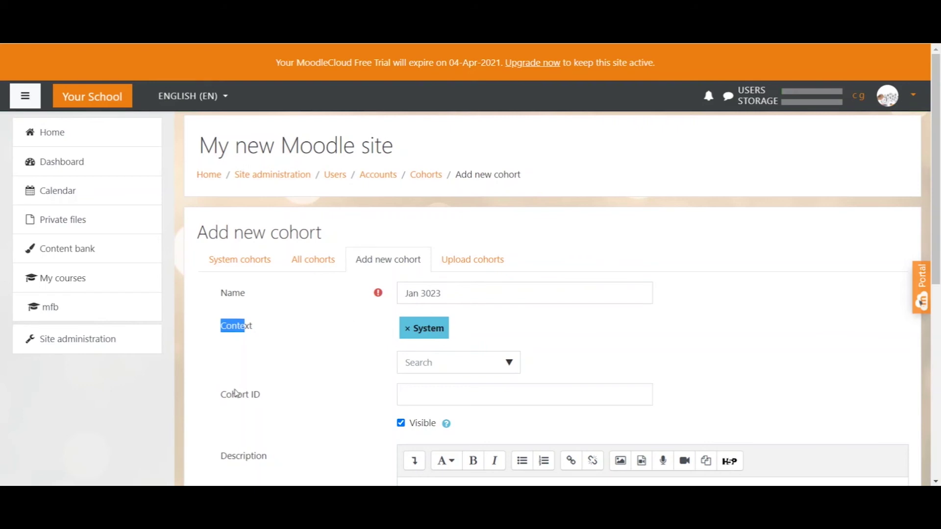
- Set the cohort ID to Jan23_1 and keep the cohort Visible
drag(223, 394, 261, 397)
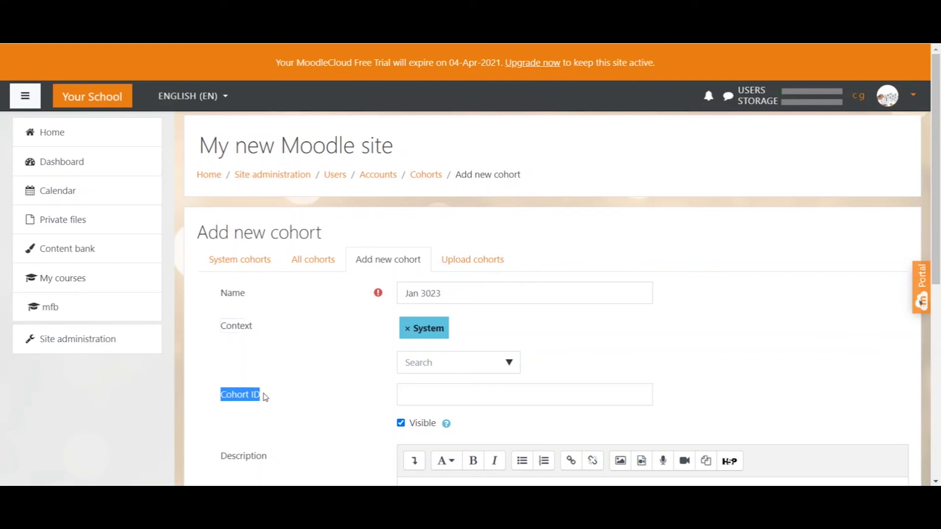
click(435, 395)
text(Jan23_1)
click(401, 423)
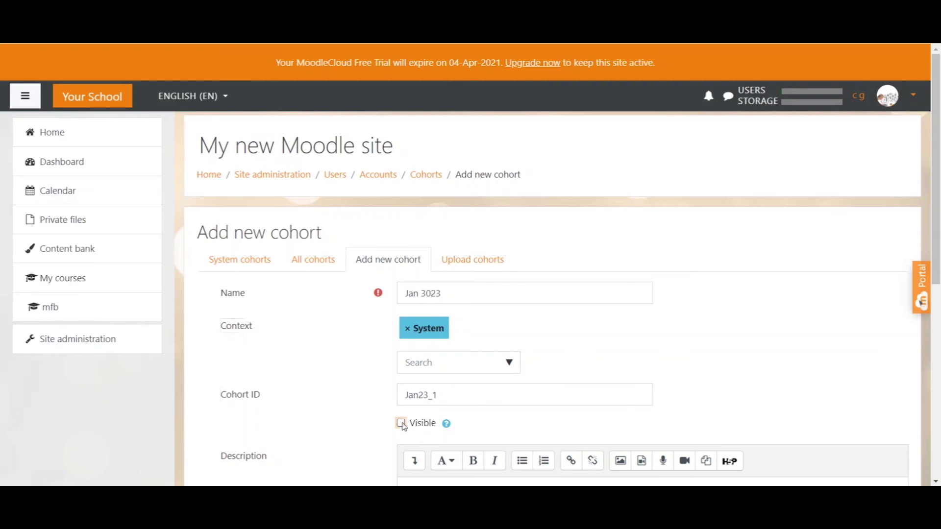
click(402, 424)
key(Tab)
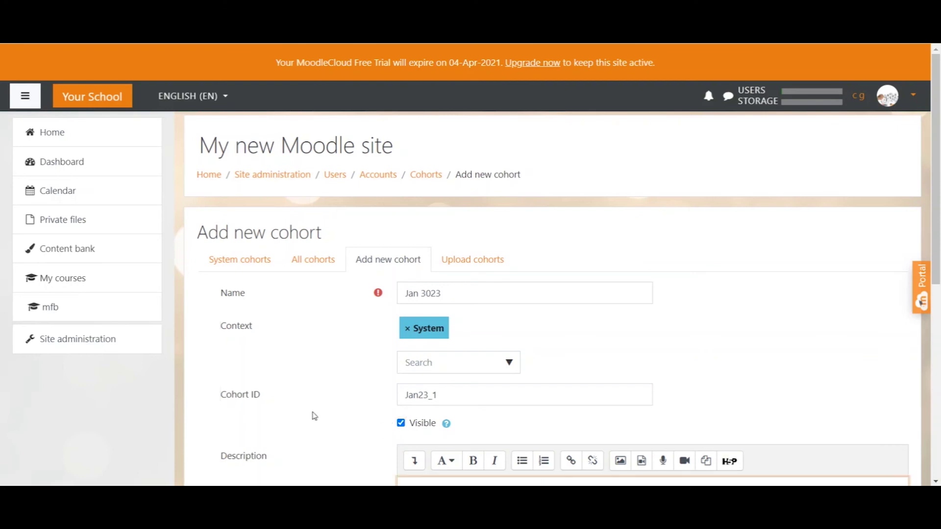
drag(221, 457, 268, 458)
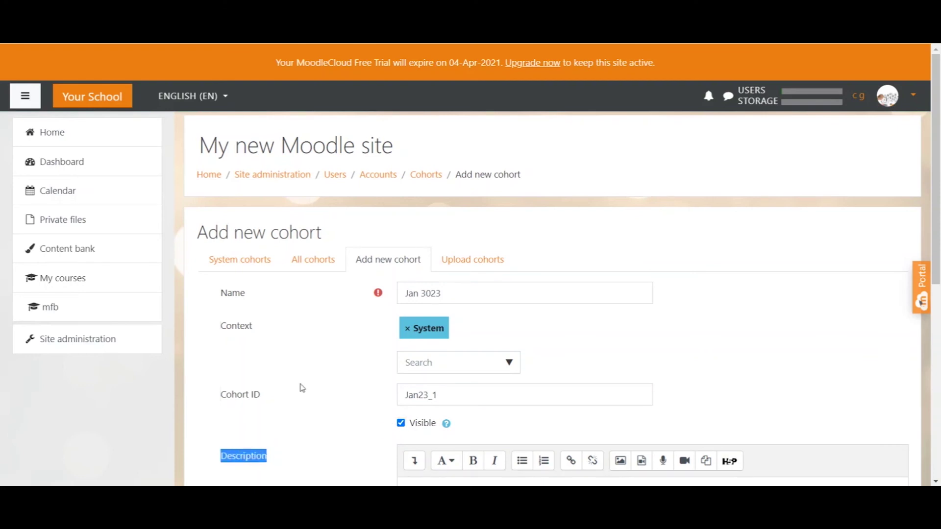
- Describe the cohort as 'this cohort contains all French students that stared in jan 2023.' and save it
scroll(301, 387, down, 1)
scroll(302, 388, down, 4)
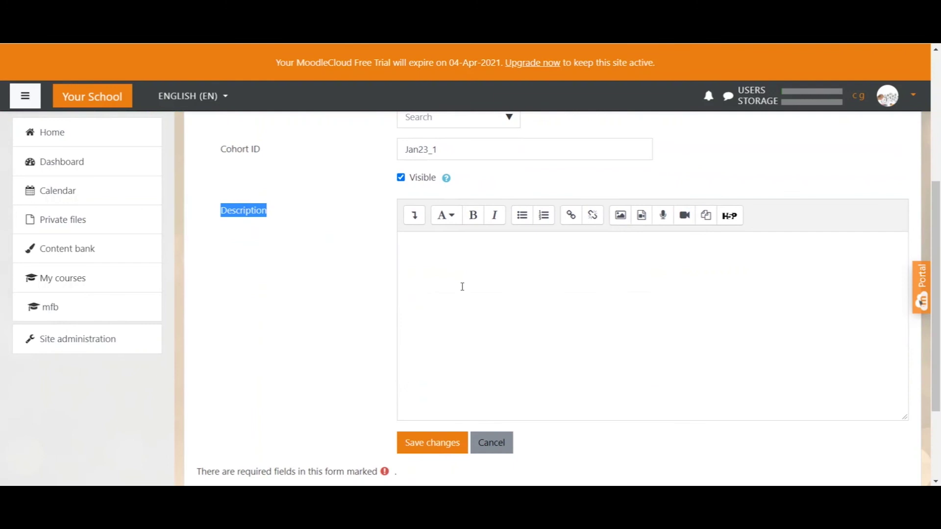
click(462, 286)
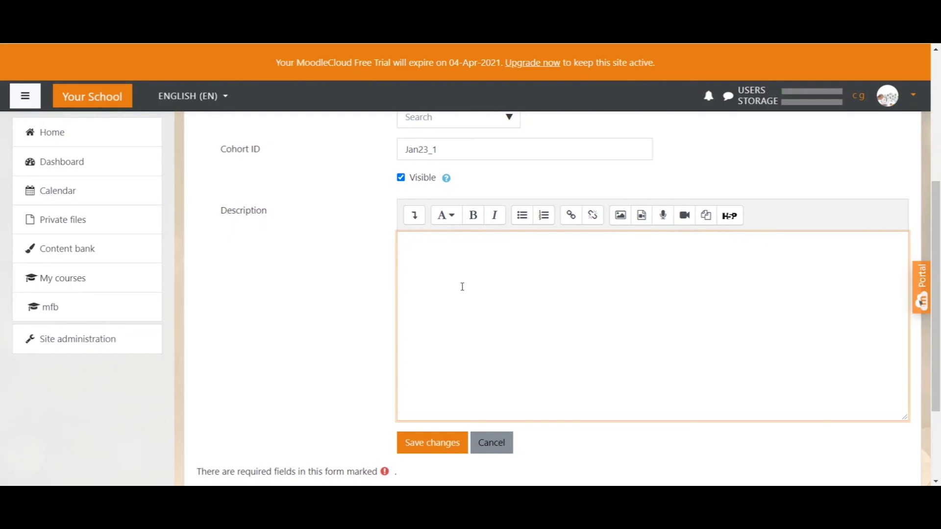
text(this cohort contains all French students that stared in jan 2023.)
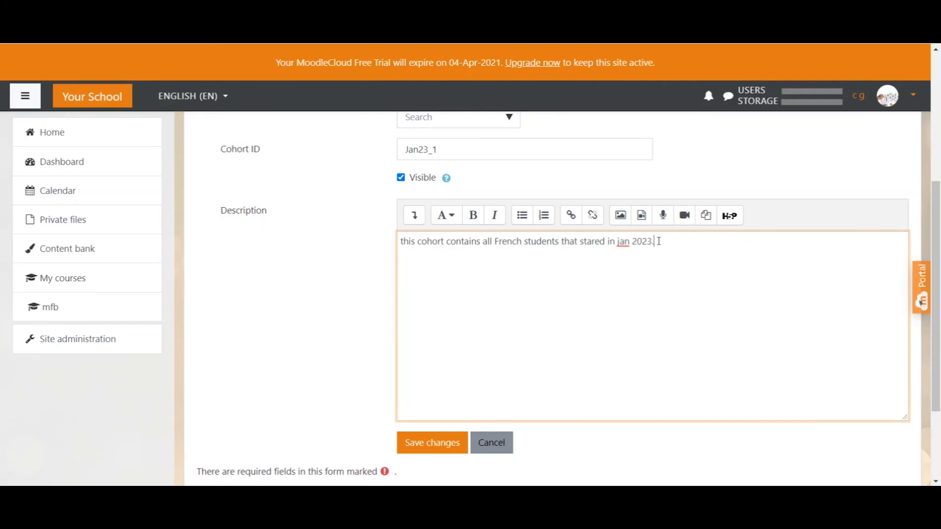
click(443, 444)
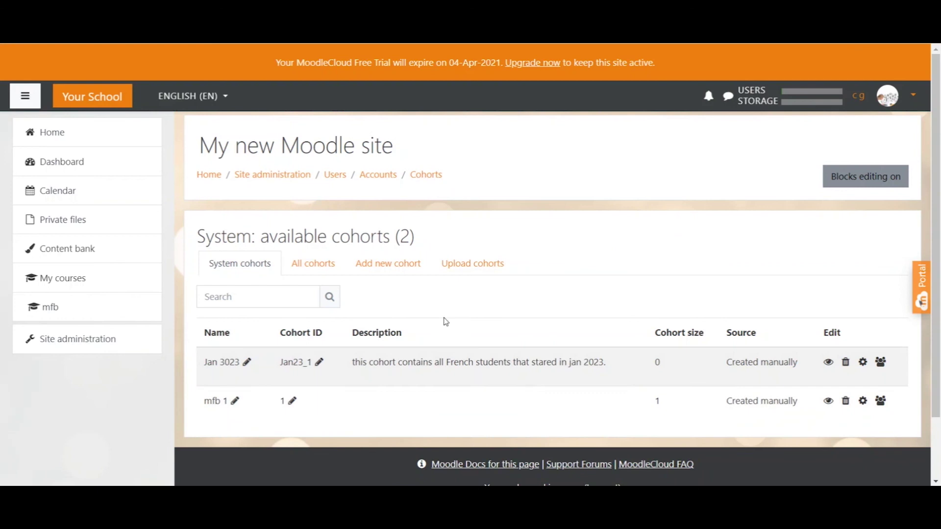
click(863, 364)
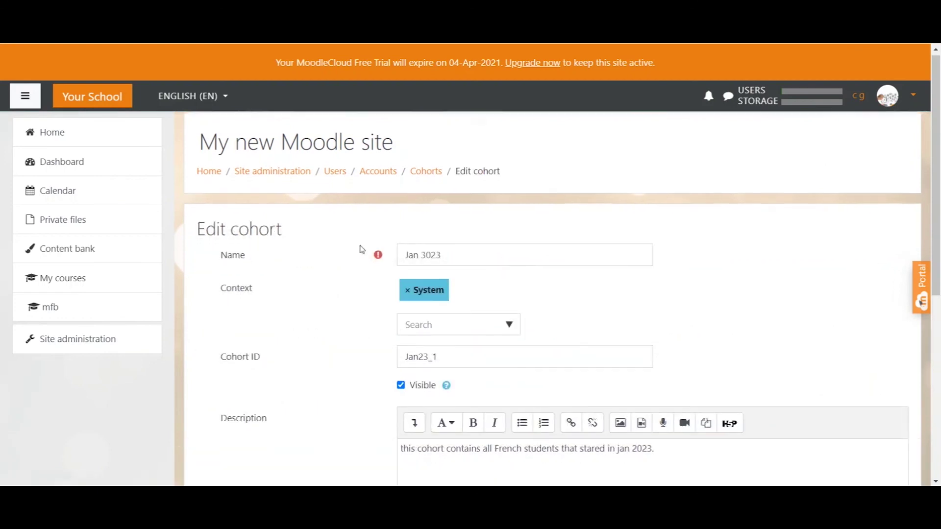
scroll(361, 249, down, 6)
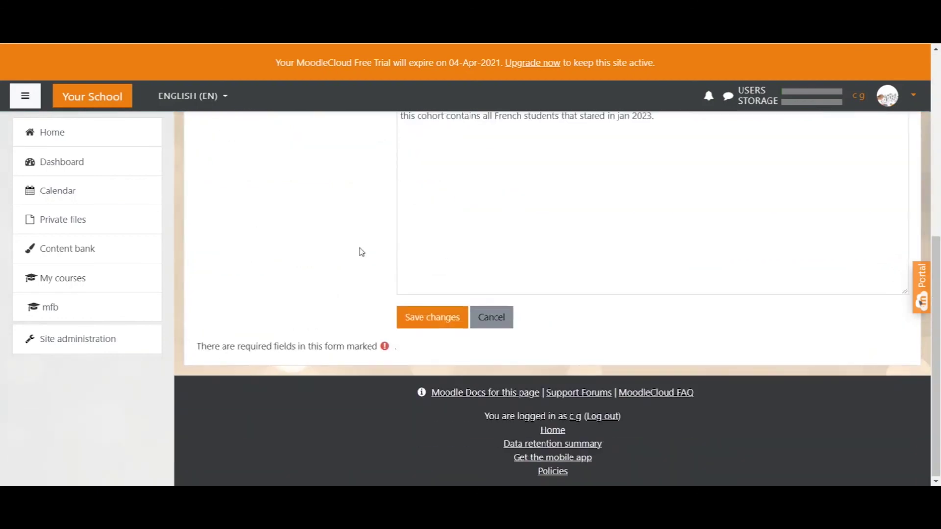
click(488, 318)
drag(655, 332, 708, 337)
drag(654, 357, 661, 369)
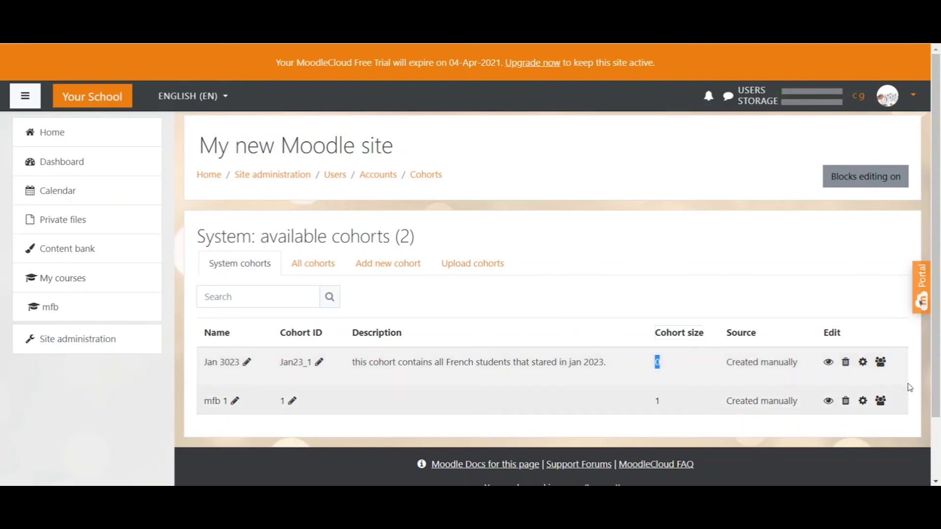
- Open member assignment for Jan 3023 and add the first two potential users, one at a time
click(880, 362)
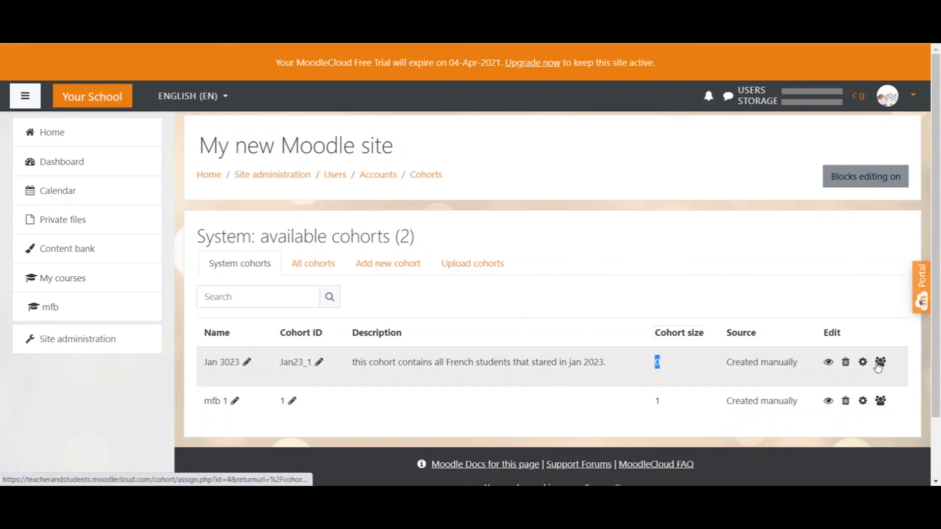
scroll(632, 349, down, 3)
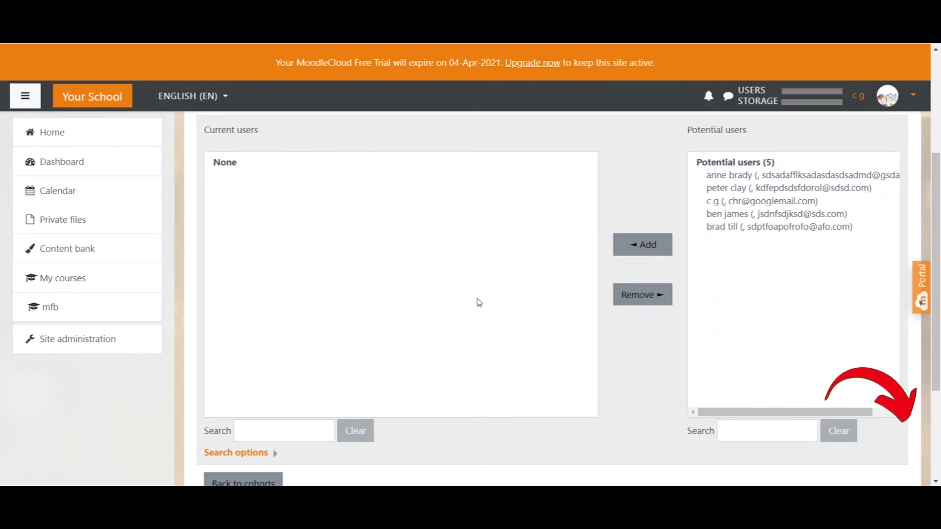
drag(707, 180, 767, 258)
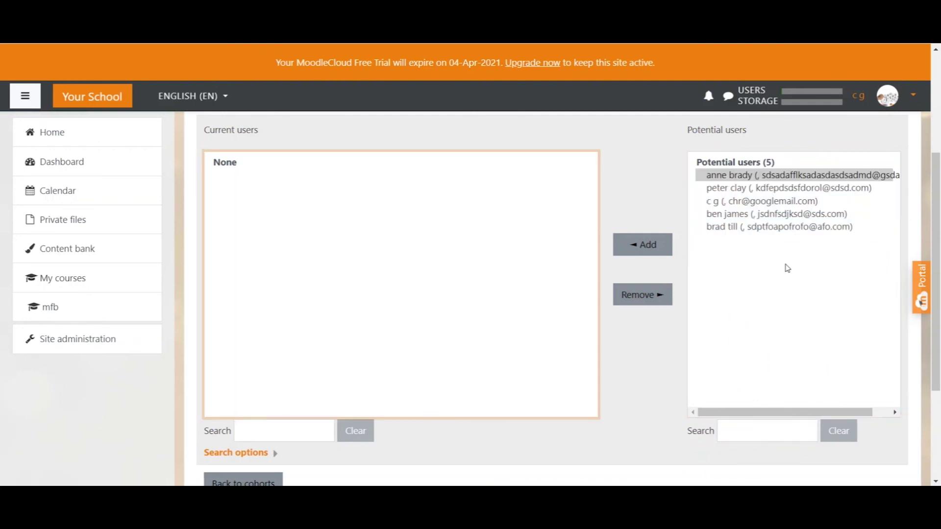
click(748, 179)
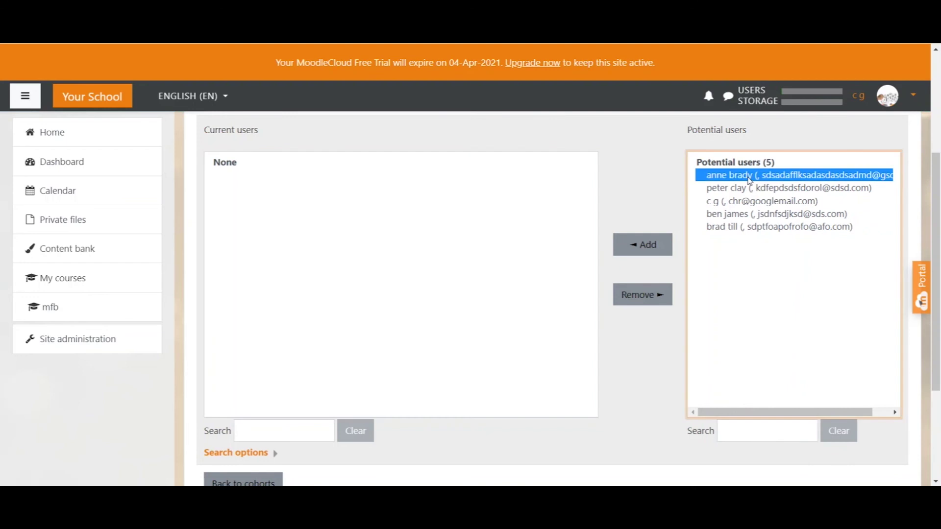
click(650, 247)
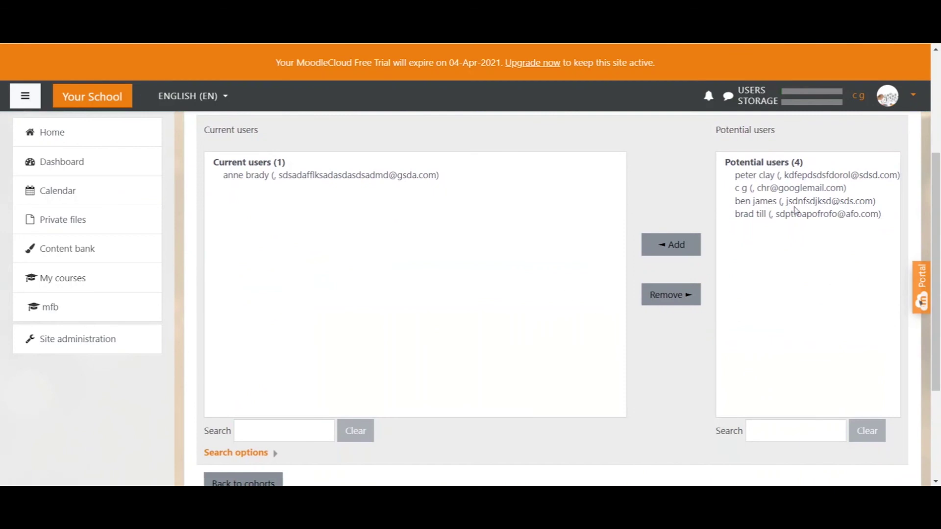
click(803, 177)
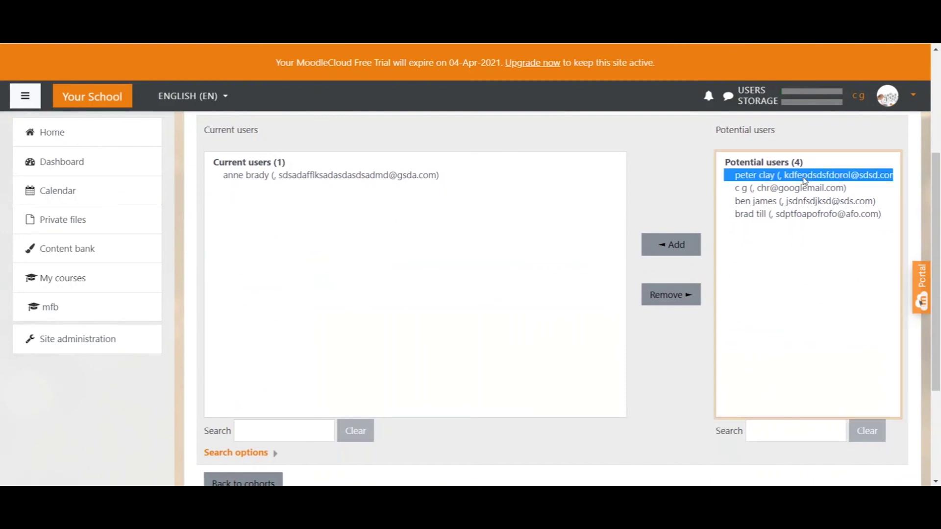
click(671, 247)
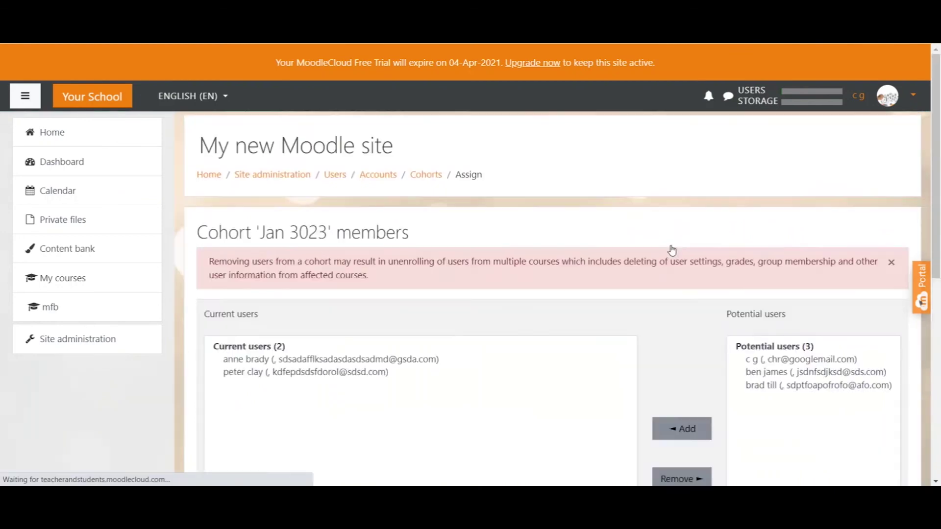
- Remove the second current member from Jan 3023, leaving one member
scroll(671, 251, down, 2)
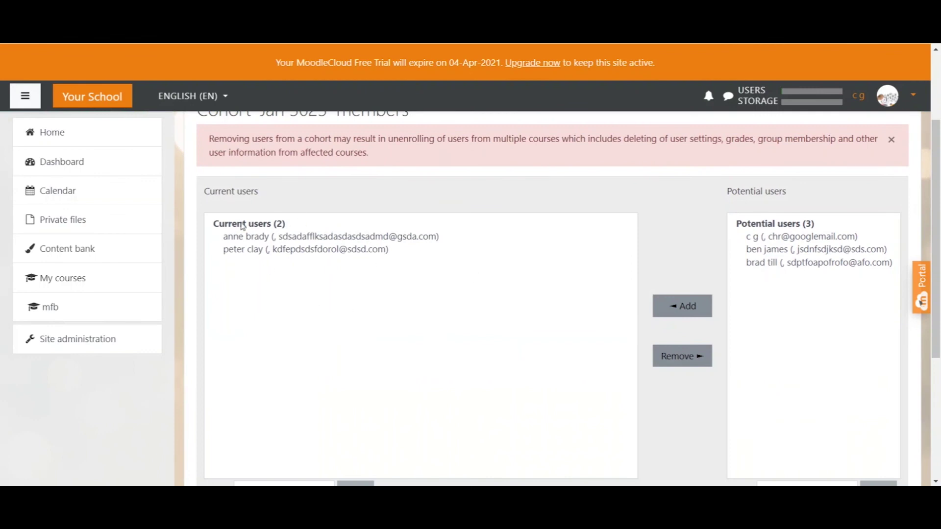
drag(205, 191, 294, 195)
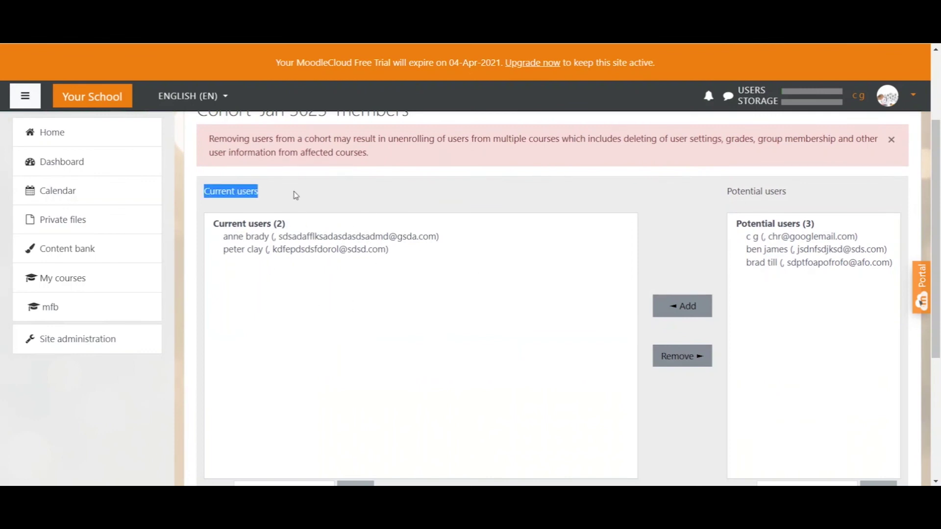
click(346, 288)
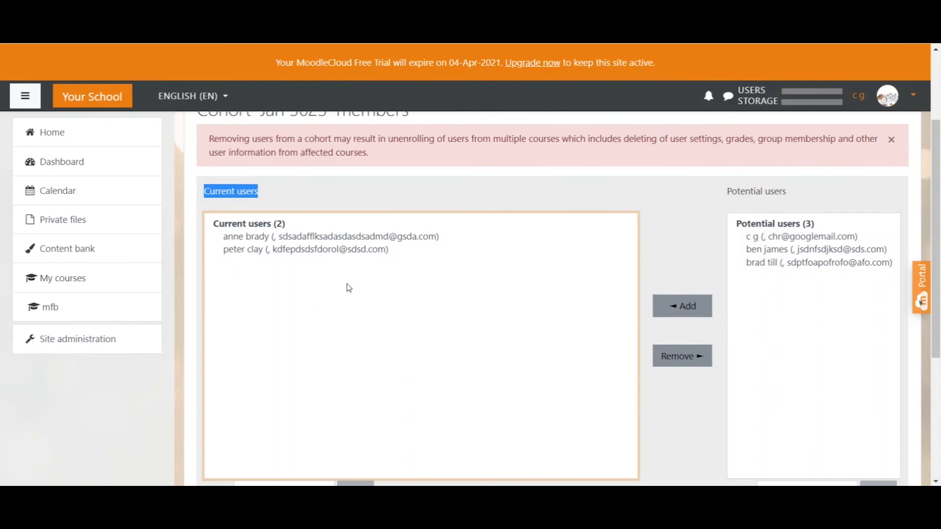
click(360, 252)
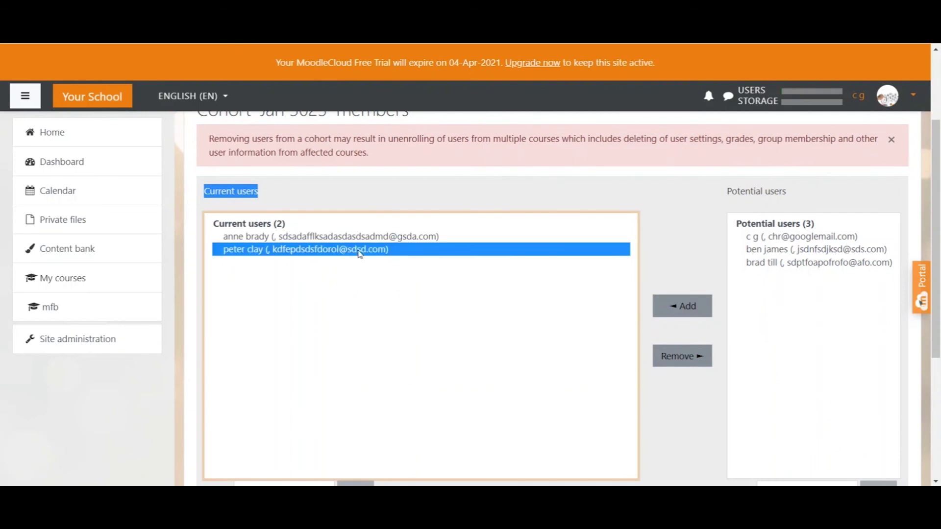
click(667, 358)
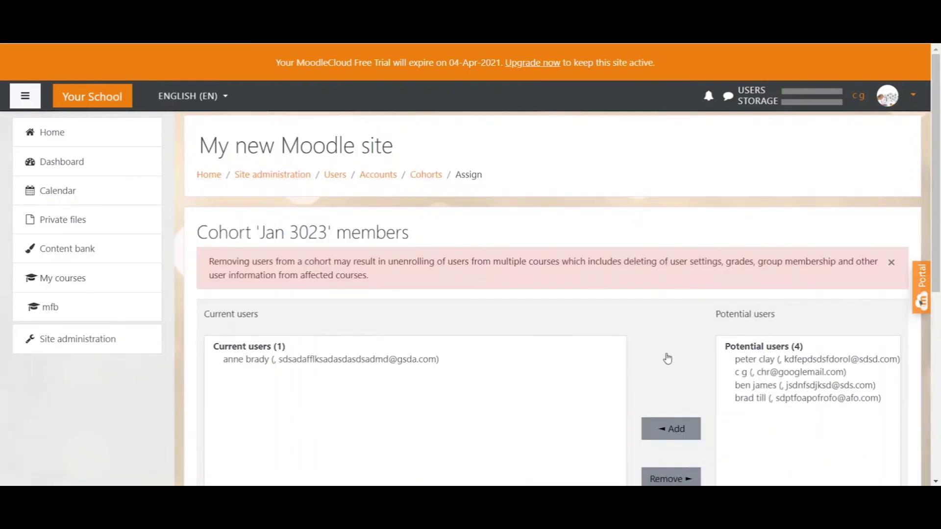
- Add all four remaining potential users to the Jan 3023 cohort
scroll(667, 359, down, 4)
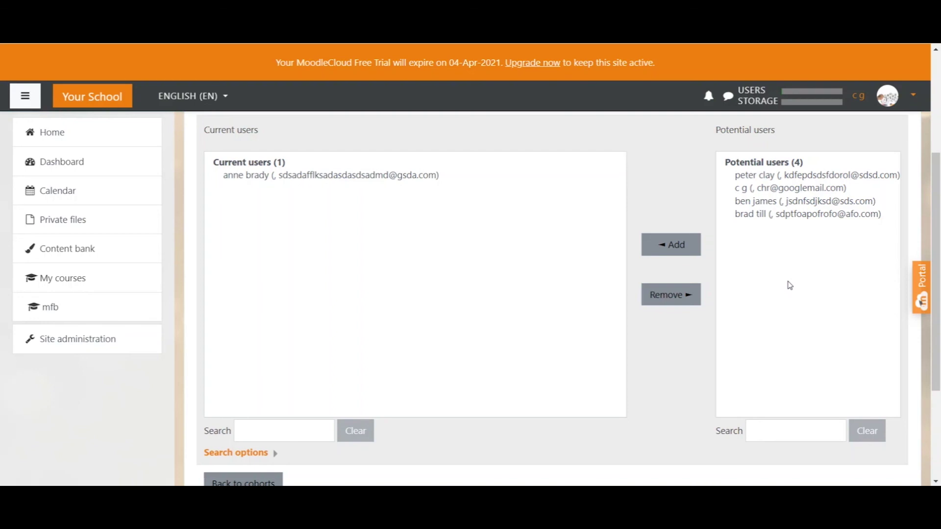
drag(784, 217, 797, 174)
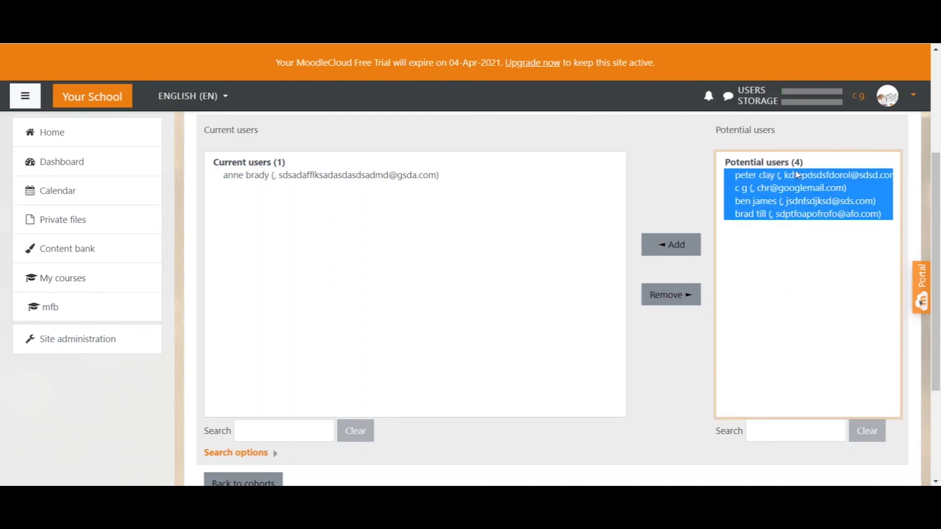
click(659, 245)
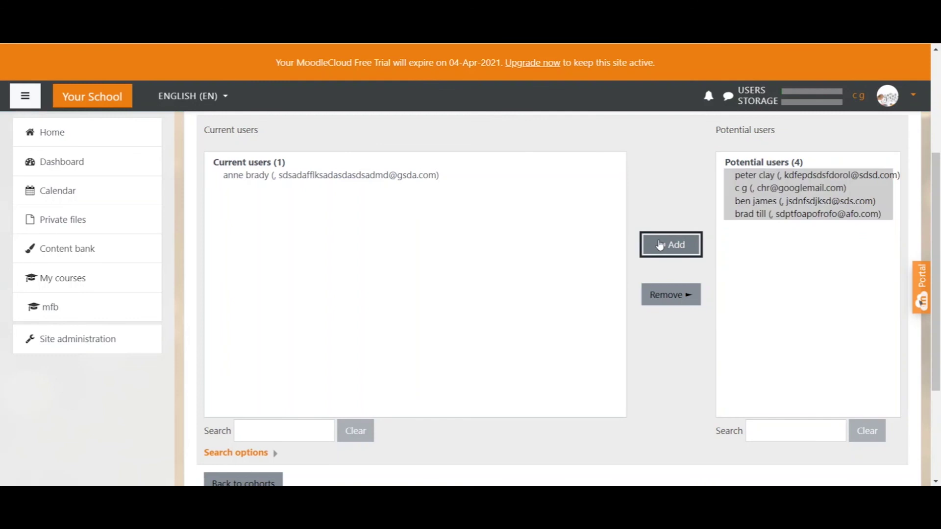
- Return to the cohorts list, where Jan 3023 shows a cohort size of 5
scroll(516, 216, down, 3)
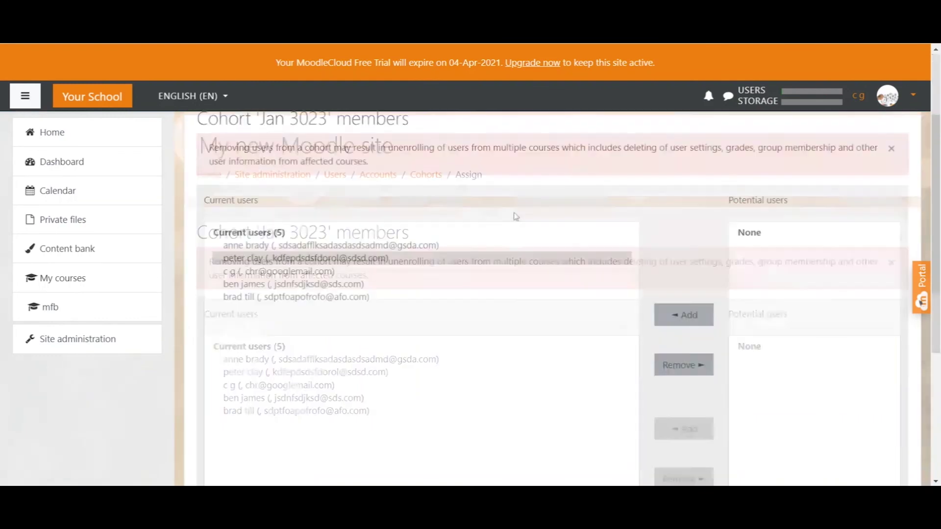
scroll(480, 225, down, 4)
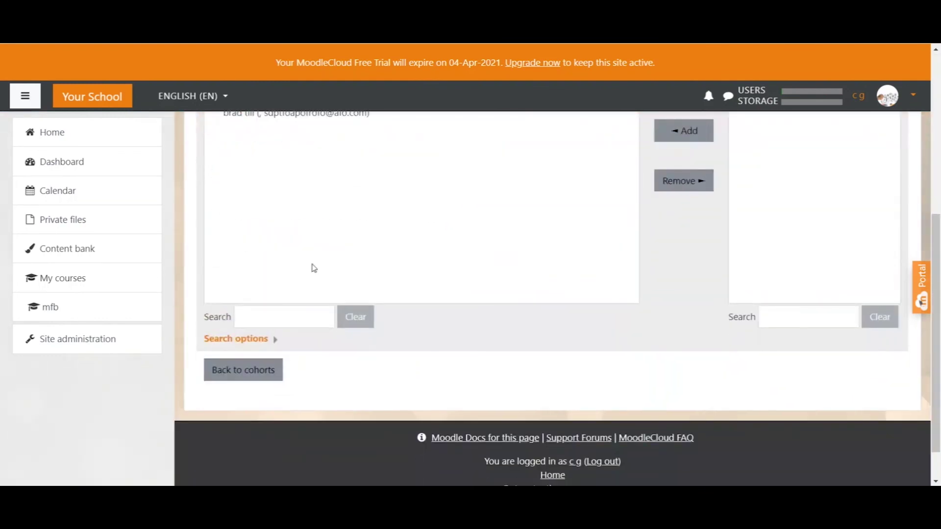
click(265, 374)
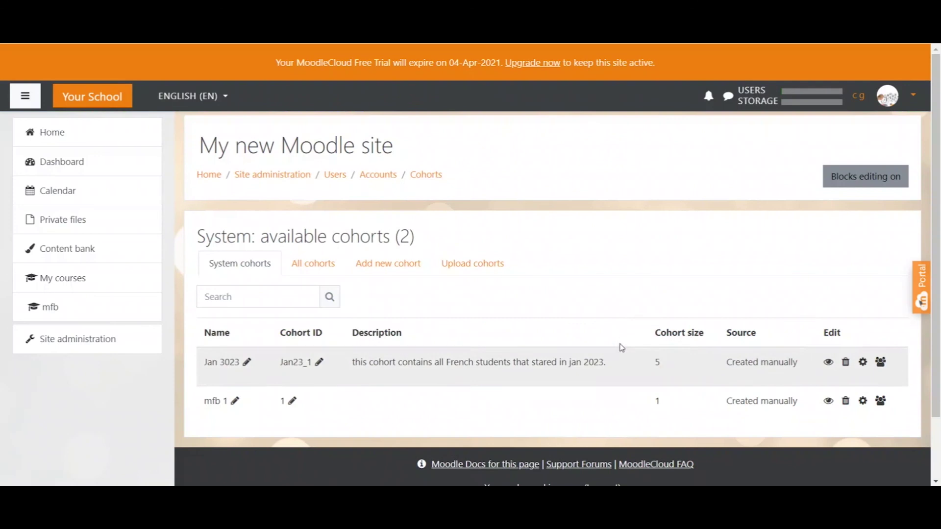